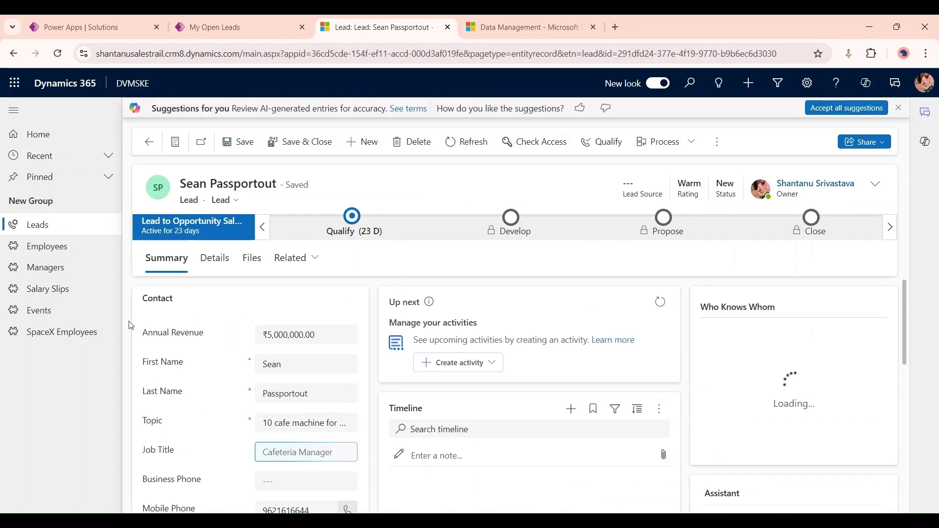
Go to the Lead table's columns in the DVMSKE Business solution
left_click(149, 142)
left_click(81, 27)
left_click(230, 390)
left_click(43, 312)
left_click(74, 385)
left_click(111, 407)
Create a new column named 'Lead Type' with data type Formula
left_click(235, 111)
left_click(610, 161)
type("Lead Type")
left_click(710, 282)
left_click(623, 501)
scroll(661, 401, "down", 1)
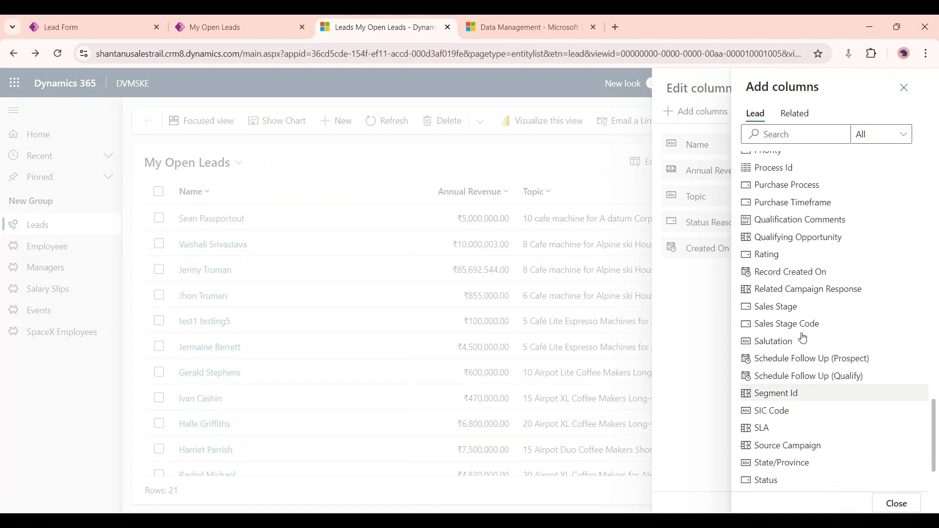
Add Lead Type from the available Lead columns to the My Open Leads view
scroll(778, 252, "up", 2)
scroll(785, 260, "up", 3)
scroll(785, 260, "up", 3)
scroll(785, 260, "down", 4)
scroll(785, 261, "down", 8)
scroll(785, 260, "up", 18)
left_click(826, 298)
Move the Lead Type column up to sit directly below Name
left_click(904, 505)
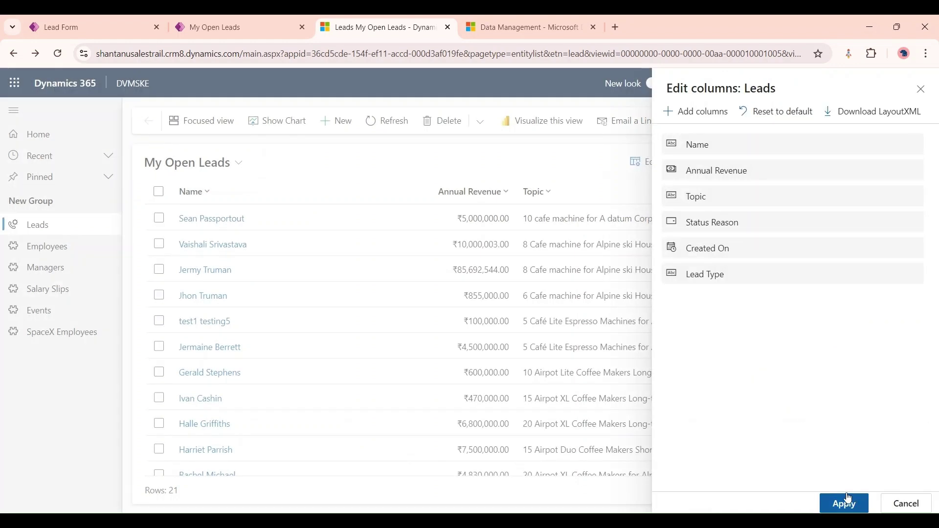
left_click_drag(725, 272, 729, 170)
left_click(838, 504)
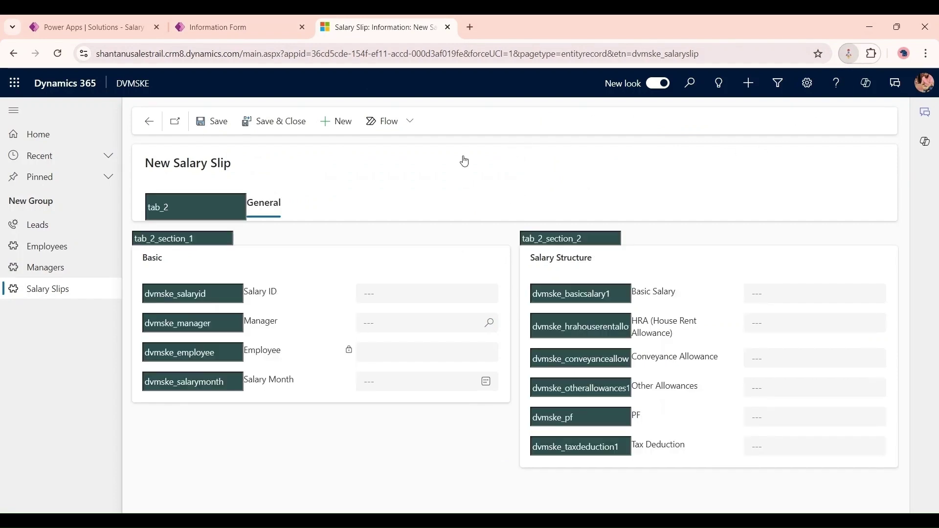
Paste the basic salary field name dvmske_basicsalary1 into the Formula box, followed by +
key("ctrl+c")
key("ctrl+shift+Tab")
left_click(623, 325)
key("ctrl+v")
type("+")
Copy dvmske_hrahouserentallowance1 from the Salary Slip form and paste it after the plus
key("ctrl+Tab")
left_click_drag(534, 327, 645, 341)
key("ctrl+c")
key("ctrl+shift+Tab")
left_click(692, 335)
key("ctrl+v")
Select the conveyance and other allowances field names on the Salary Slip form
key("ctrl+Tab")
left_click_drag(613, 361, 673, 362)
key("ctrl+v")
key("ctrl+a")
left_click_drag(583, 398, 694, 406)
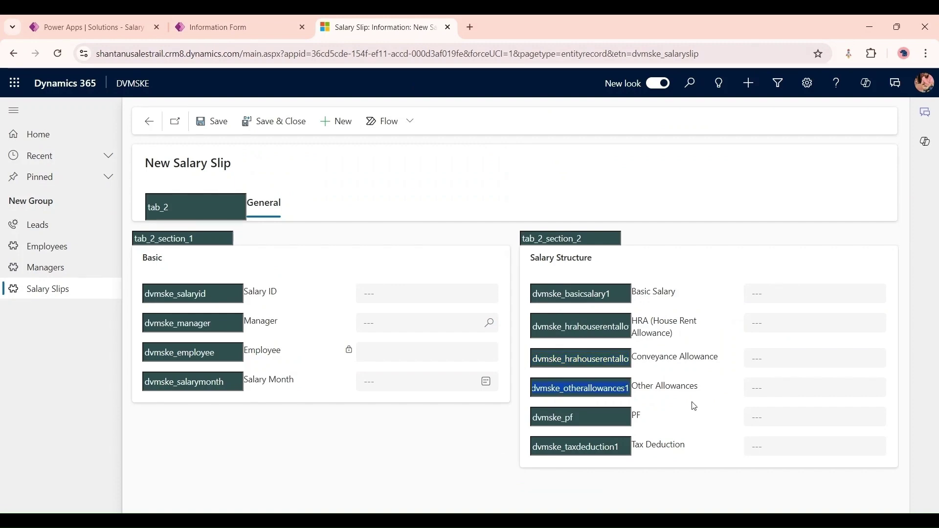